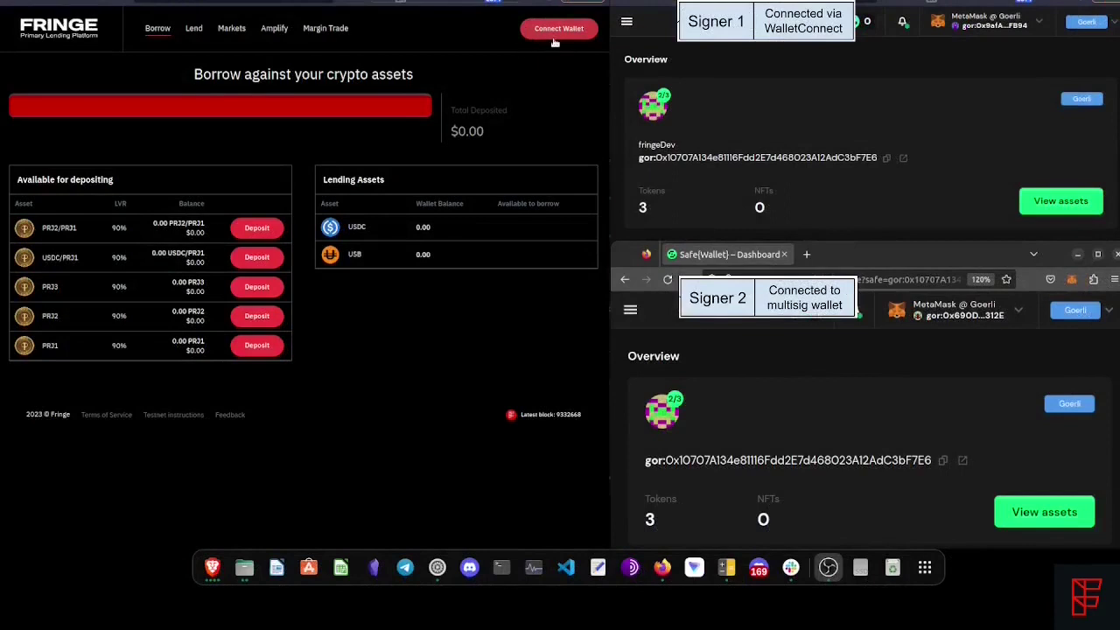
Start a WalletConnect connection on the Fringe lending platform and copy its connection link
key(ctrl+plus)
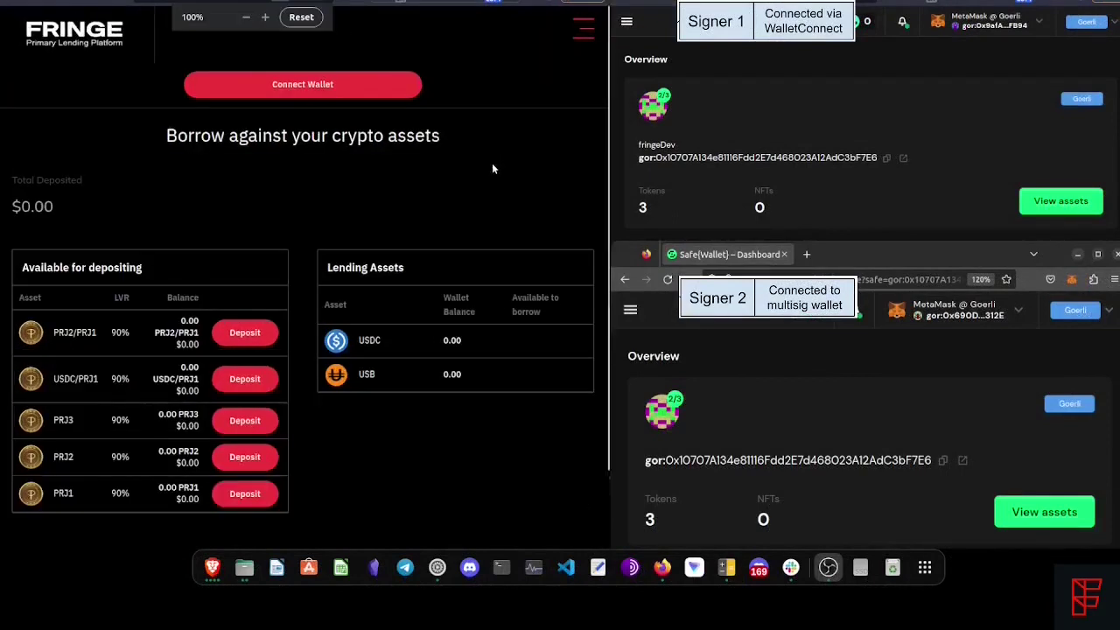
click(312, 85)
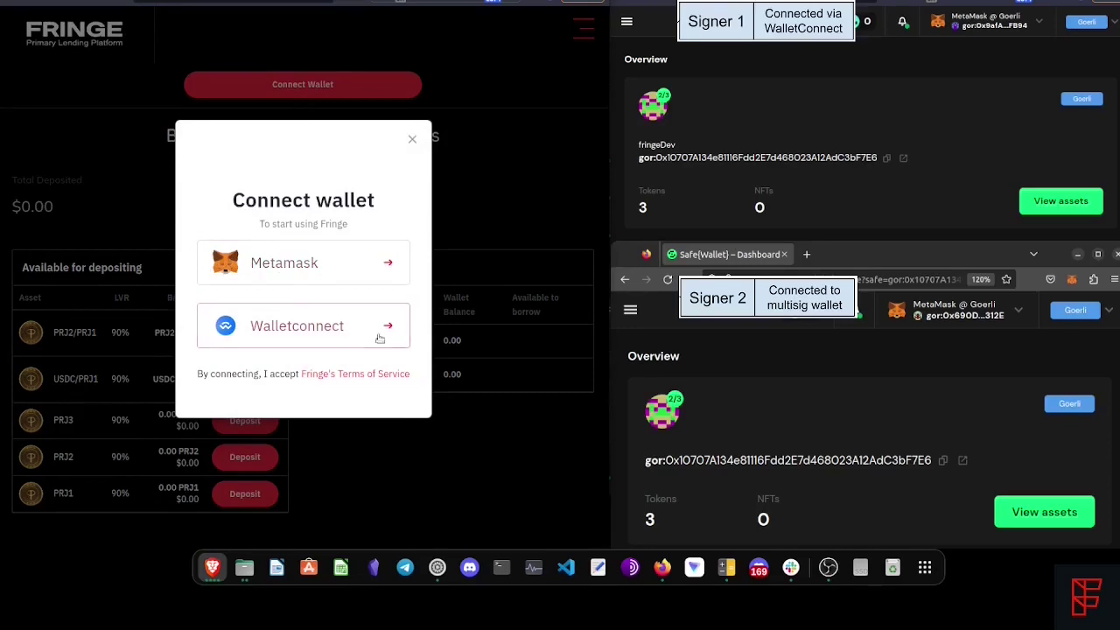
click(317, 328)
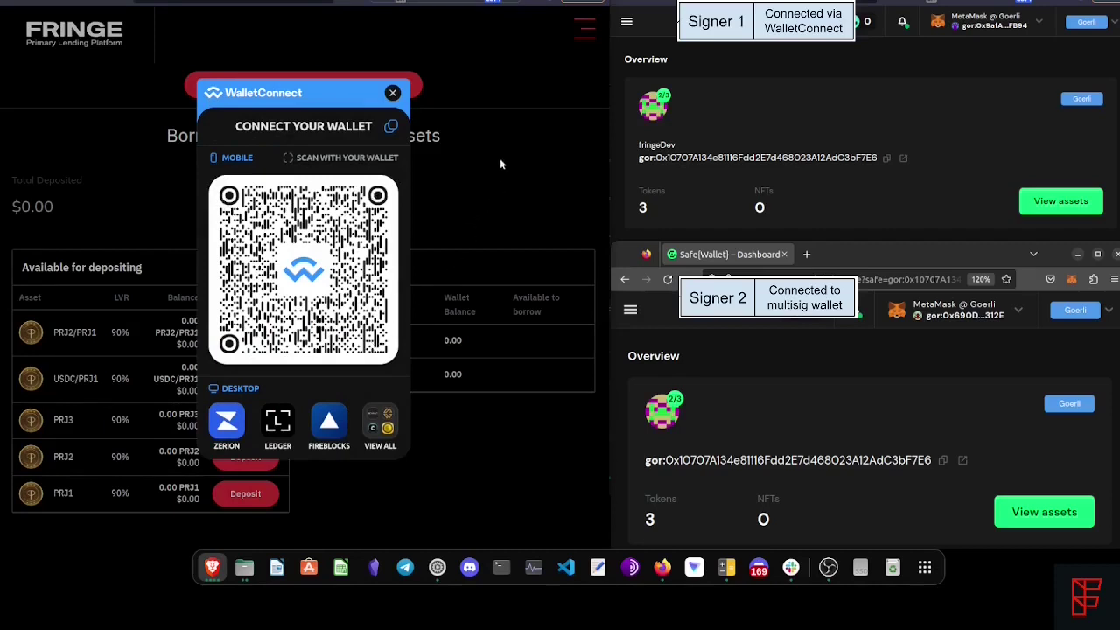
click(392, 128)
Open the WalletConnect app from the Connect & transact section of Signer 1's Safe dashboard
click(627, 25)
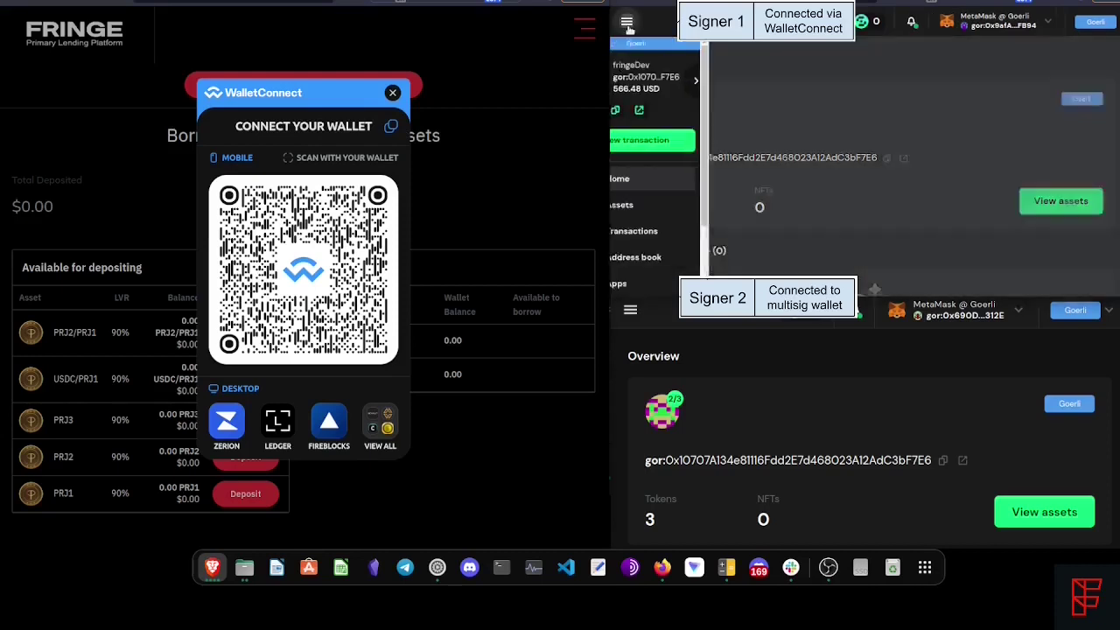
click(655, 179)
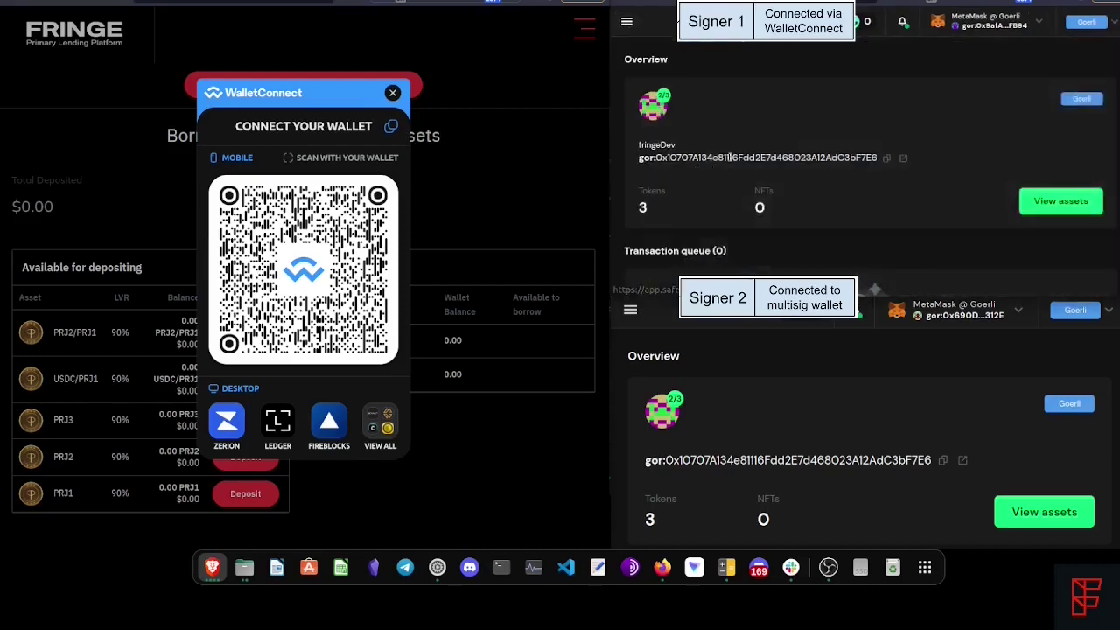
scroll(781, 185, down, 5)
scroll(780, 185, down, 1)
scroll(783, 186, down, 2)
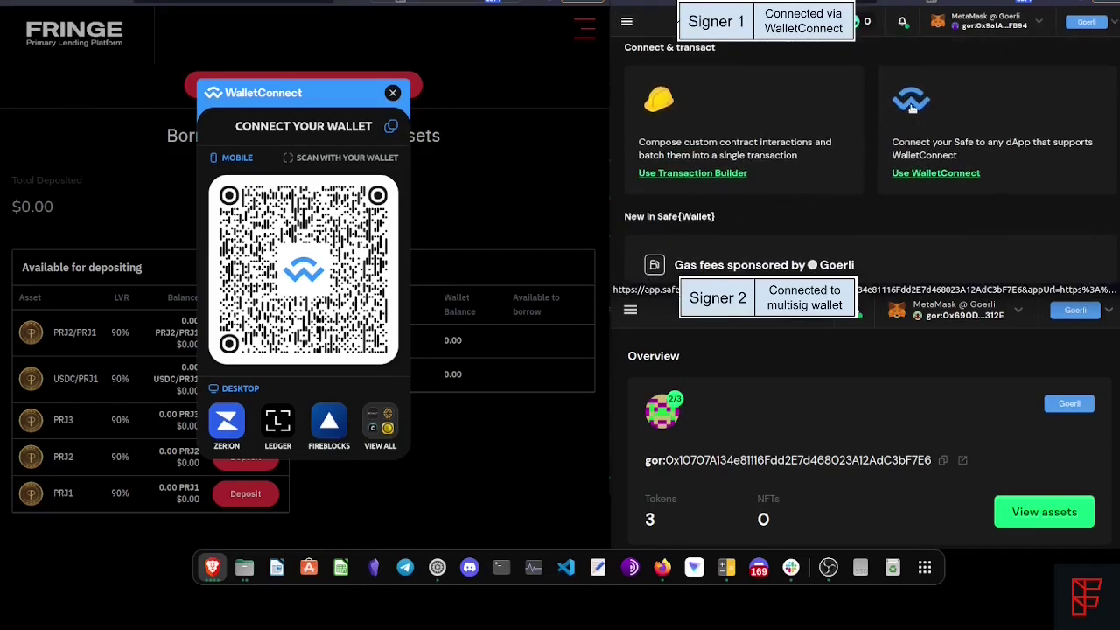
key(ctrl+plus)
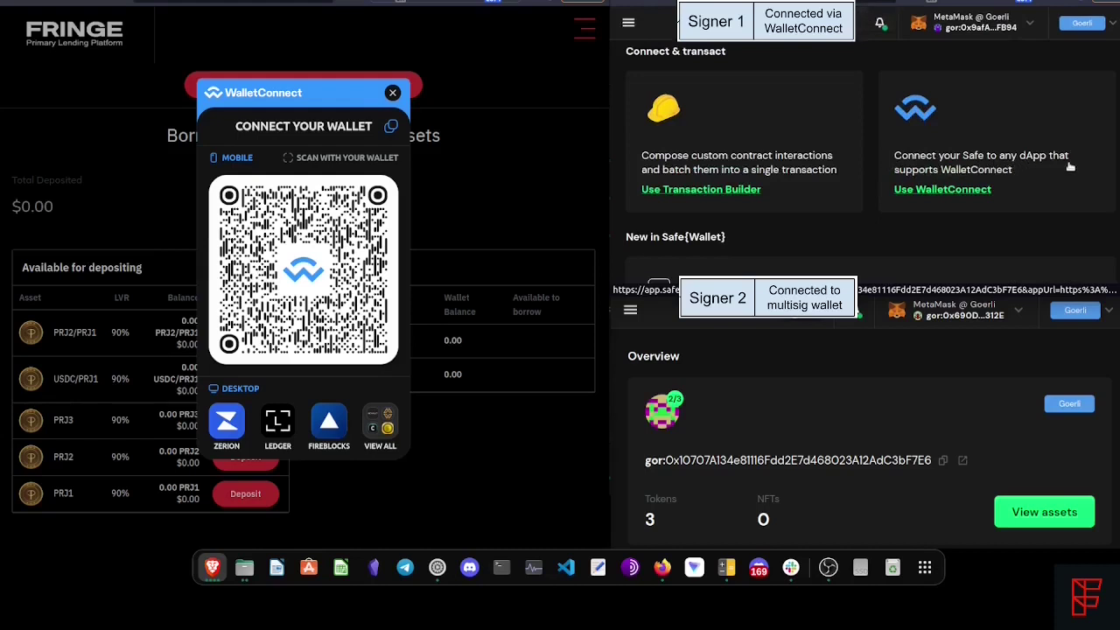
click(931, 185)
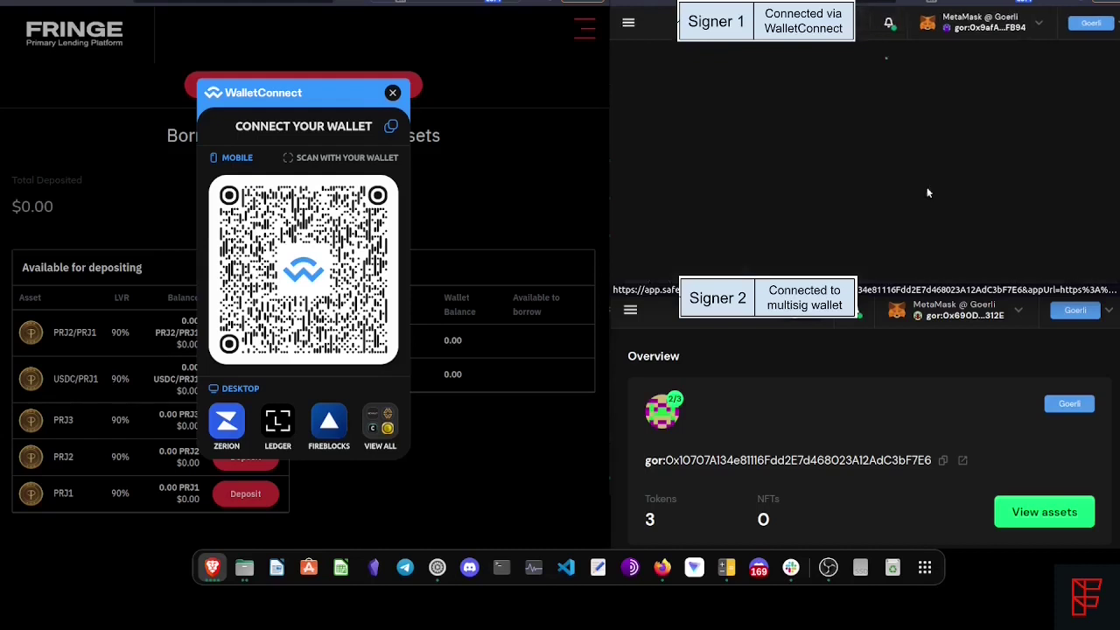
Paste the copied connection link into Signer 1's WalletConnect app to connect the Safe to Fringe
key(ctrl+minus)
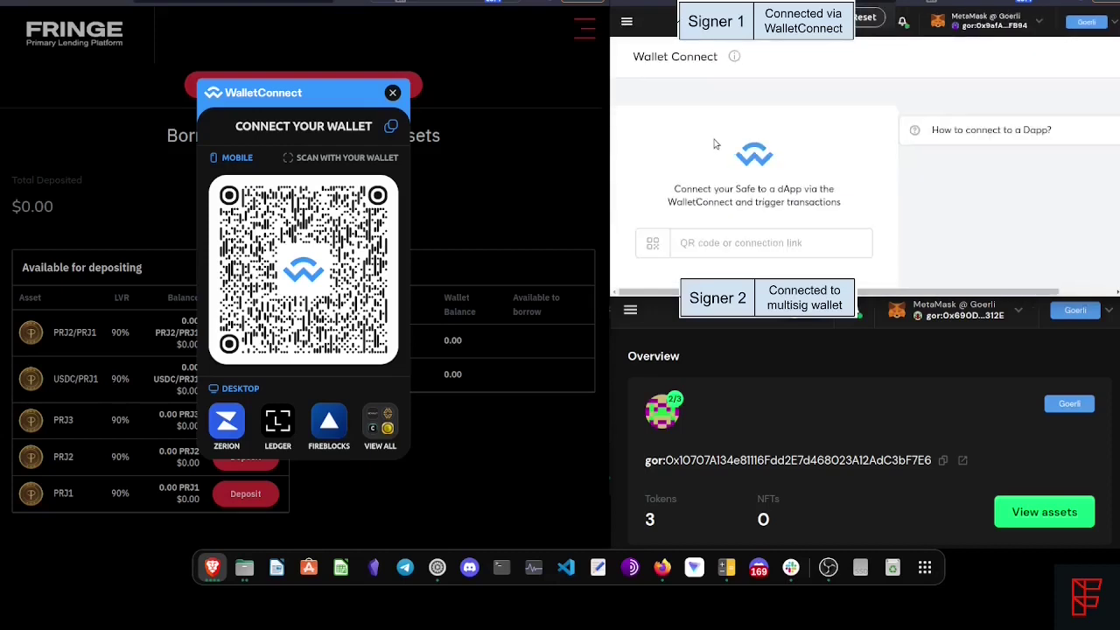
right_click(851, 249)
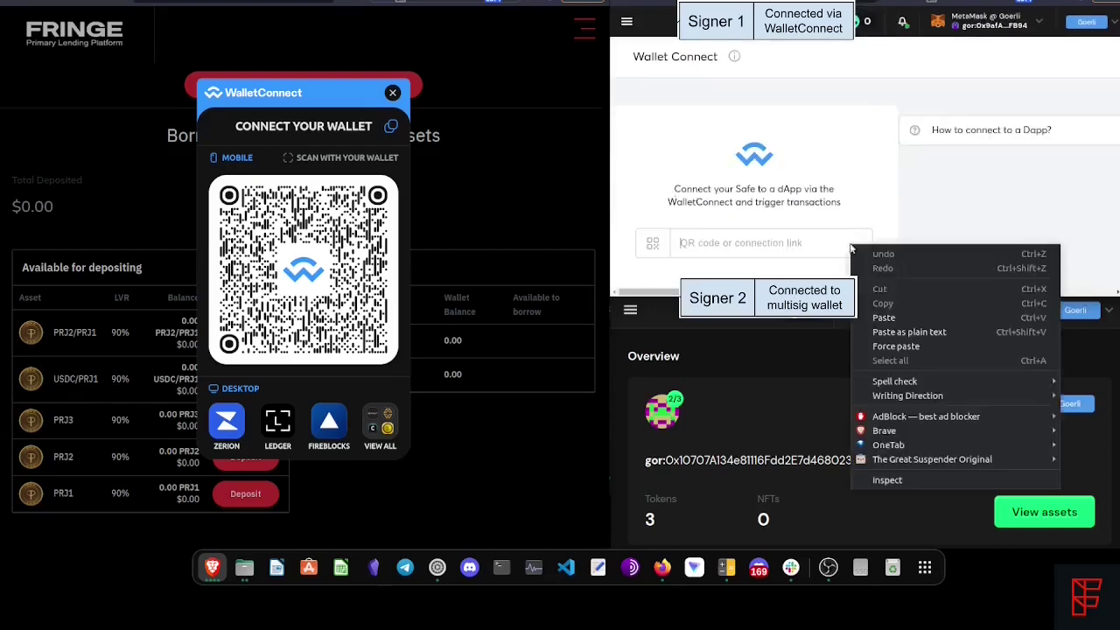
click(884, 319)
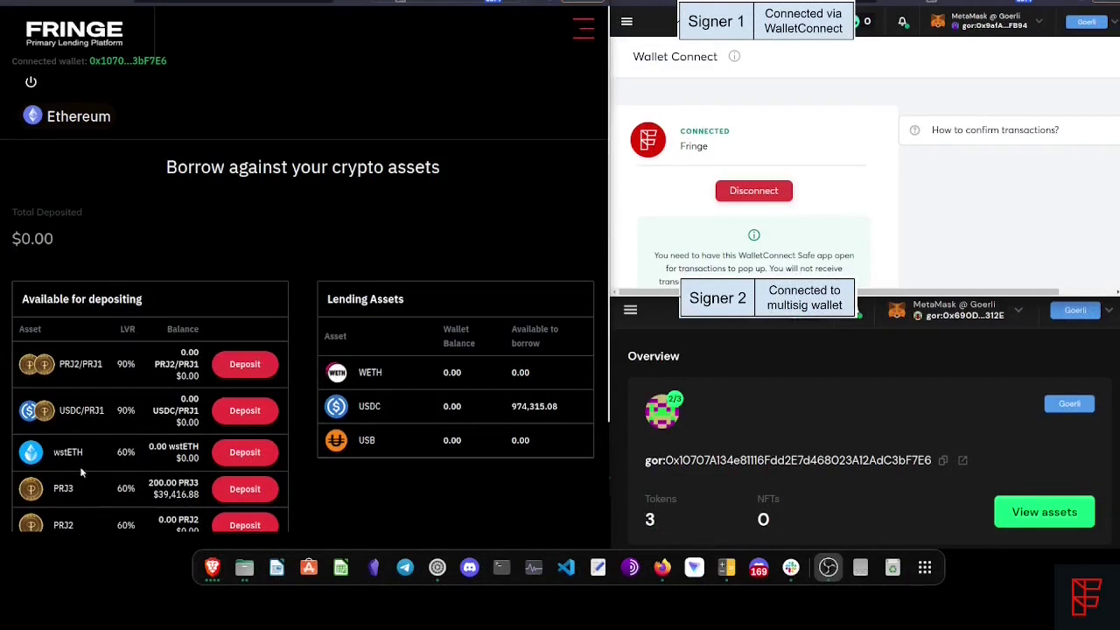
Initiate a deposit of the maximum 200 PRJ3 from the assets available for depositing on Fringe
click(22, 299)
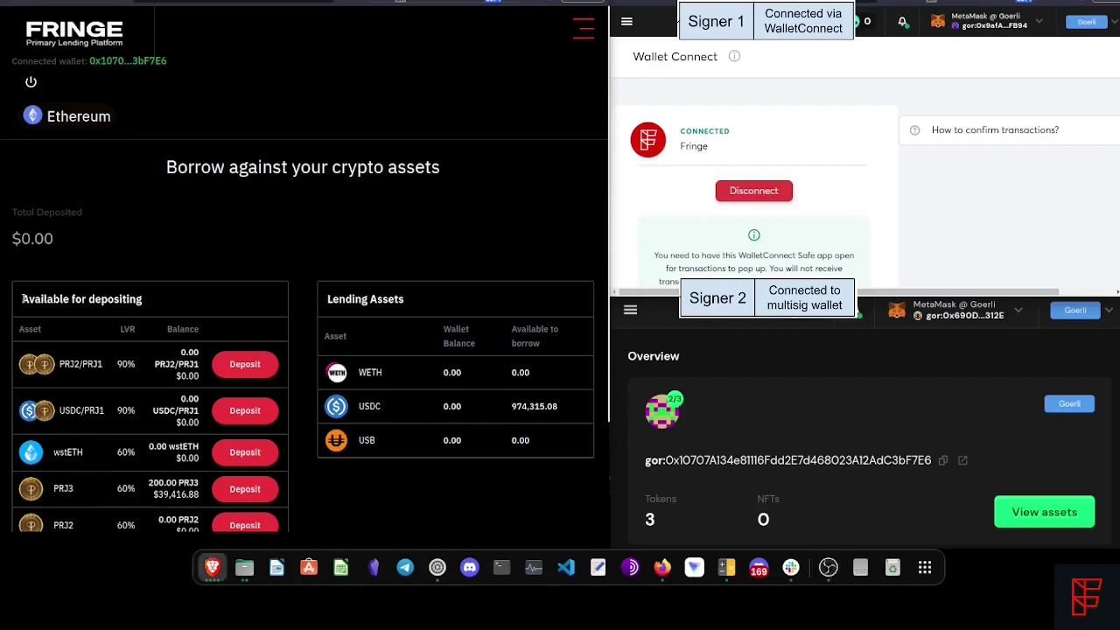
drag(23, 298, 158, 311)
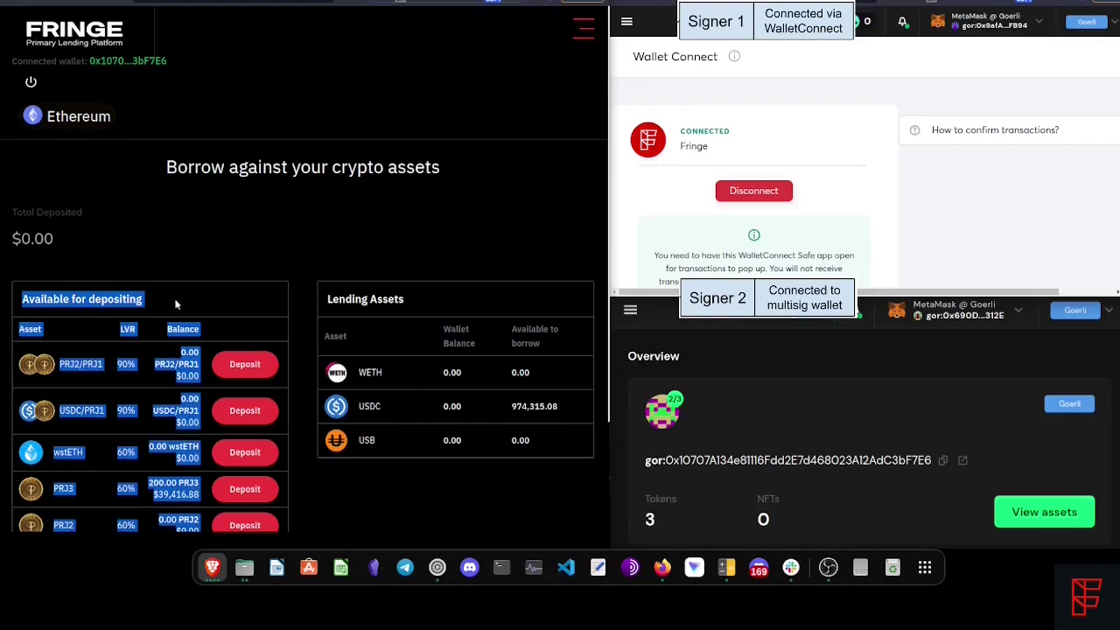
click(175, 304)
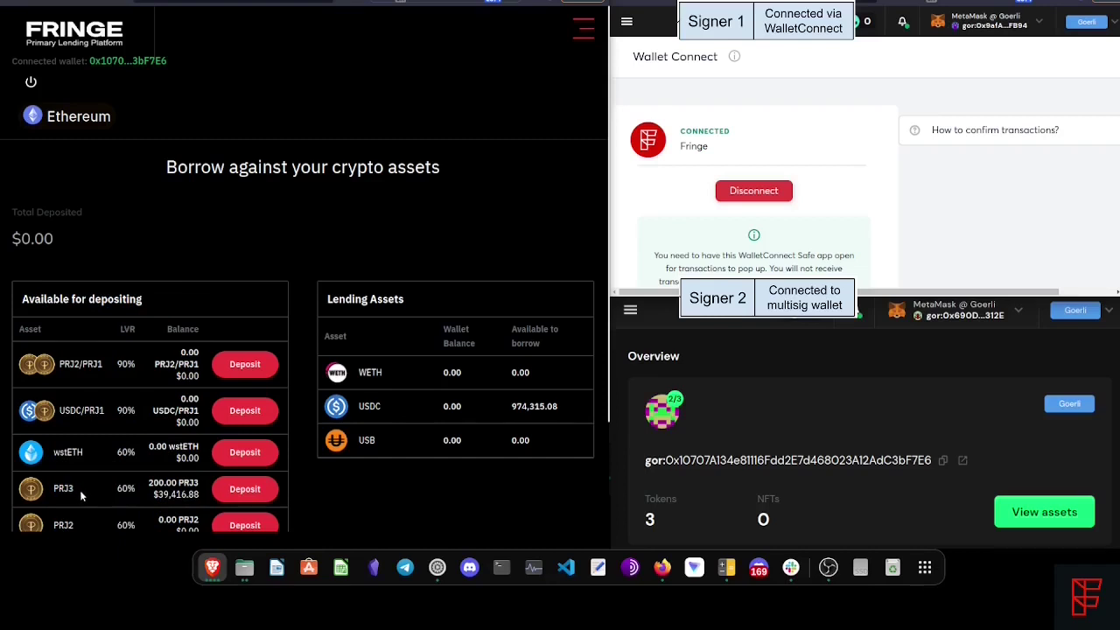
mouse_move(147, 482)
mouse_down()
mouse_move(180, 496)
mouse_move(167, 485)
mouse_up()
click(243, 490)
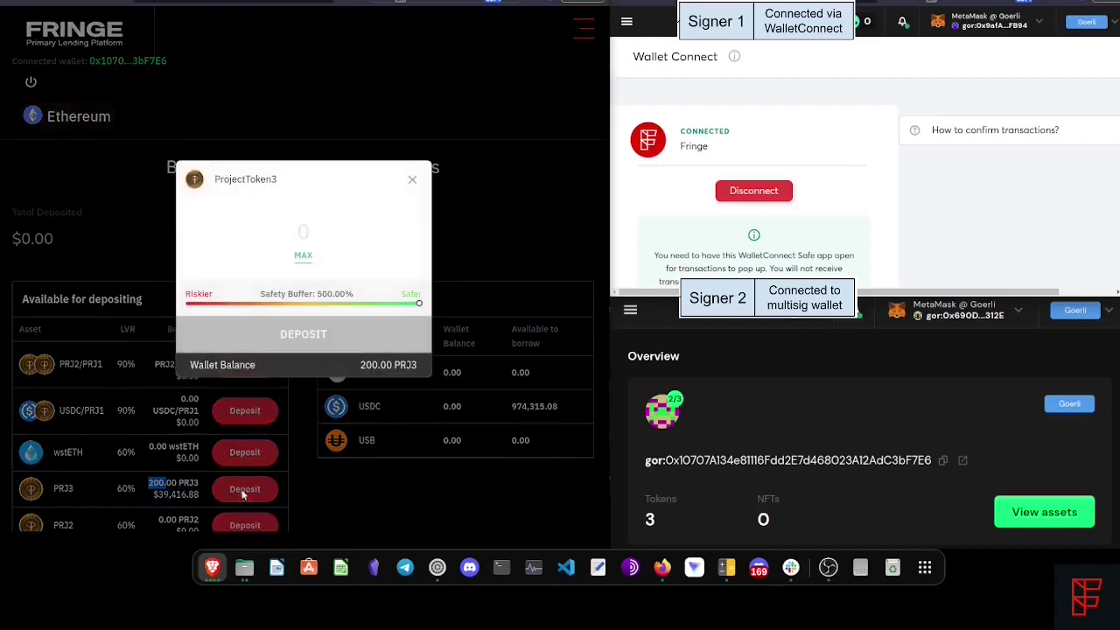
click(303, 256)
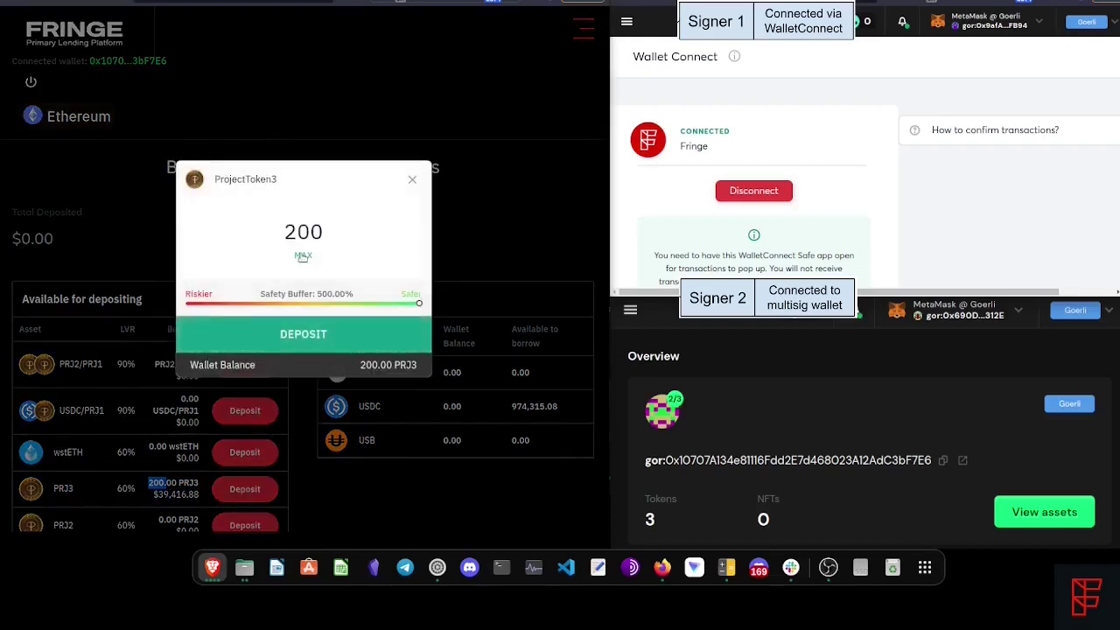
click(298, 336)
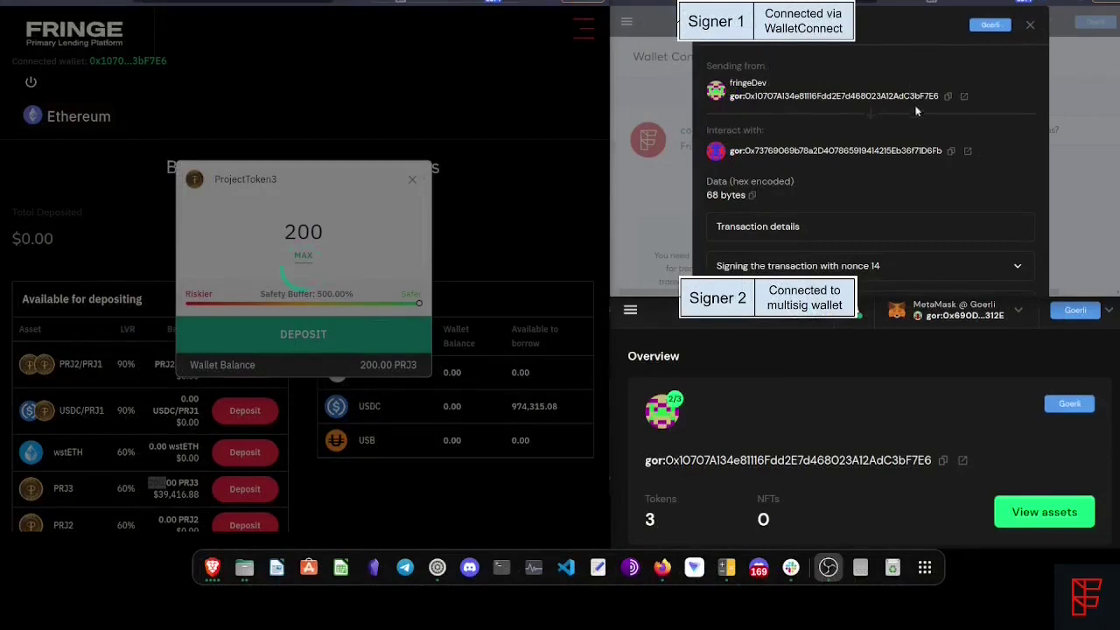
Submit the deposit transaction in Signer 1's Safe and sign its MetaMask signature request
scroll(899, 168, down, 3)
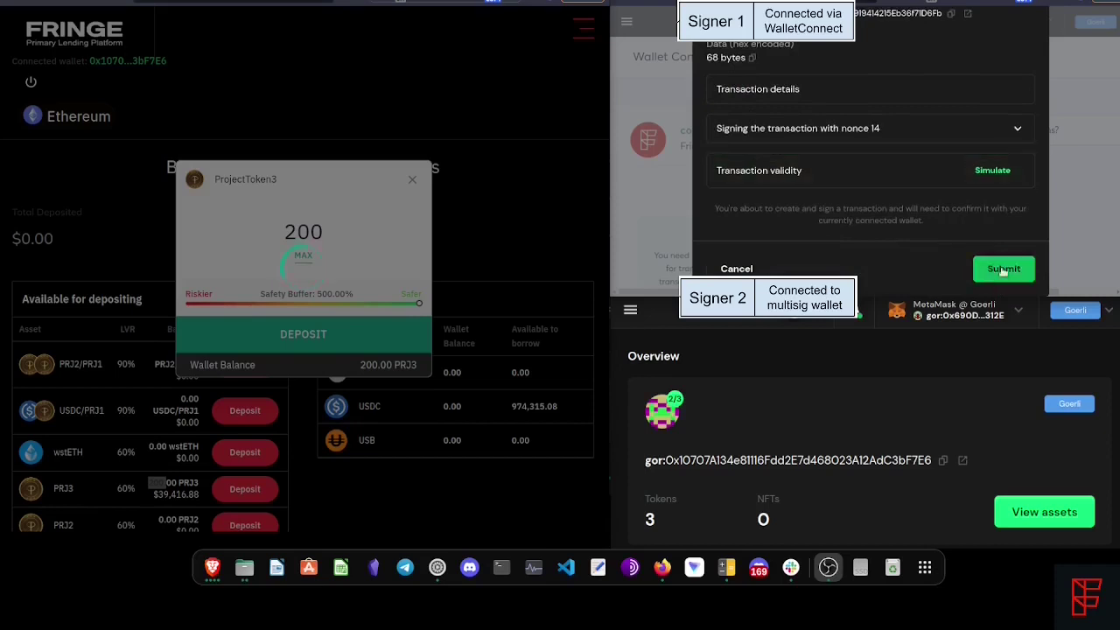
click(1002, 271)
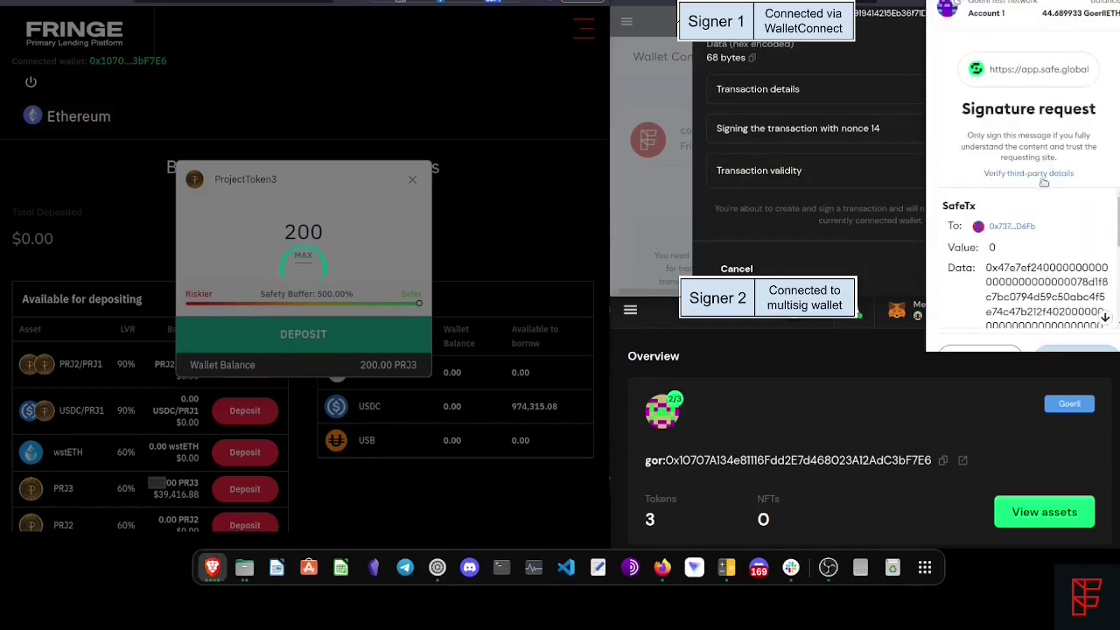
scroll(1055, 249, down, 5)
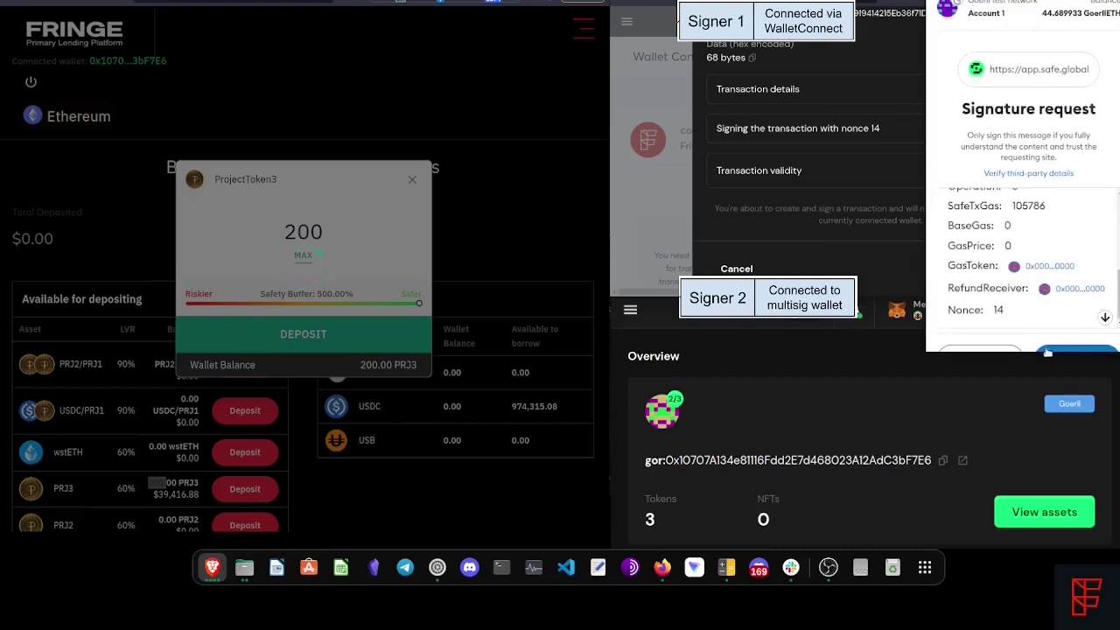
drag(1042, 350, 1050, 400)
click(1083, 359)
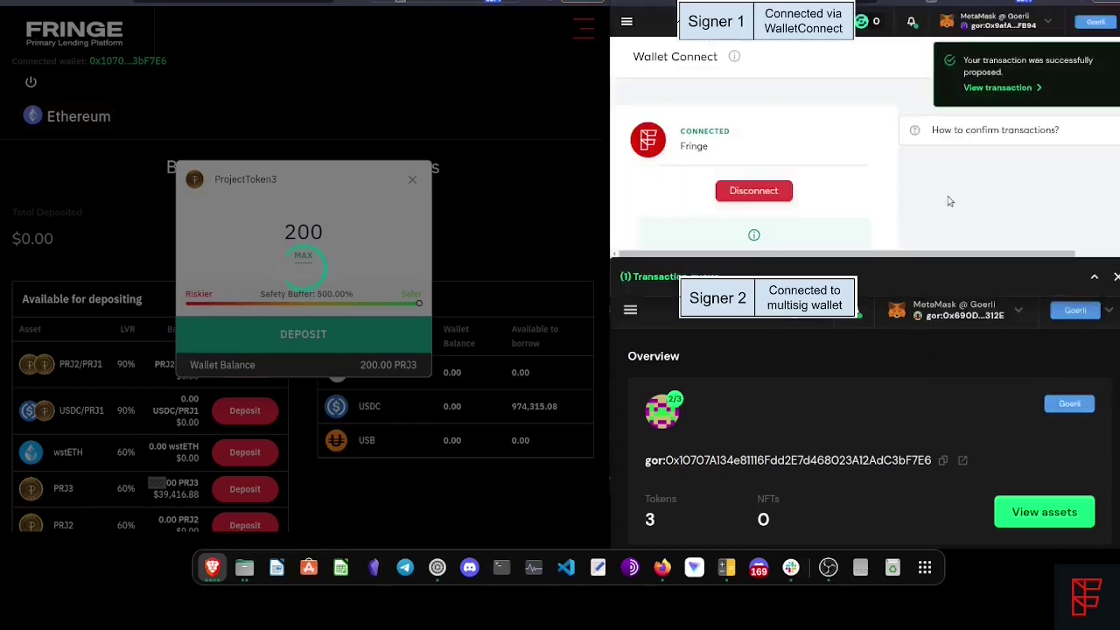
Open the pending deposit transaction in Signer 2's Safe and start confirming it
key(ctrl+plus)
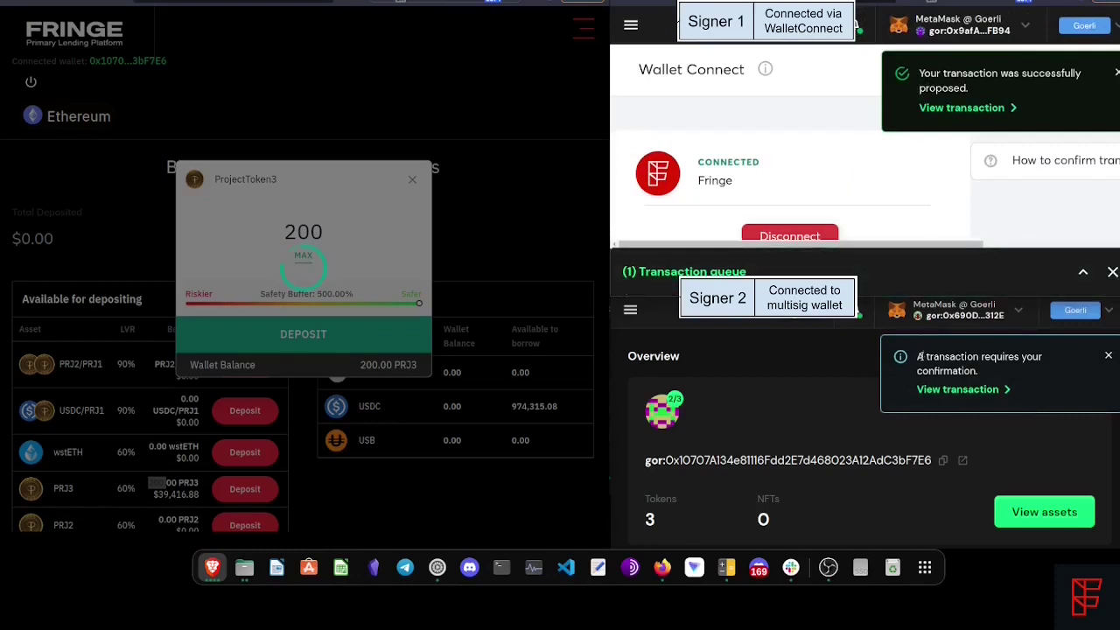
key(ctrl+plus)
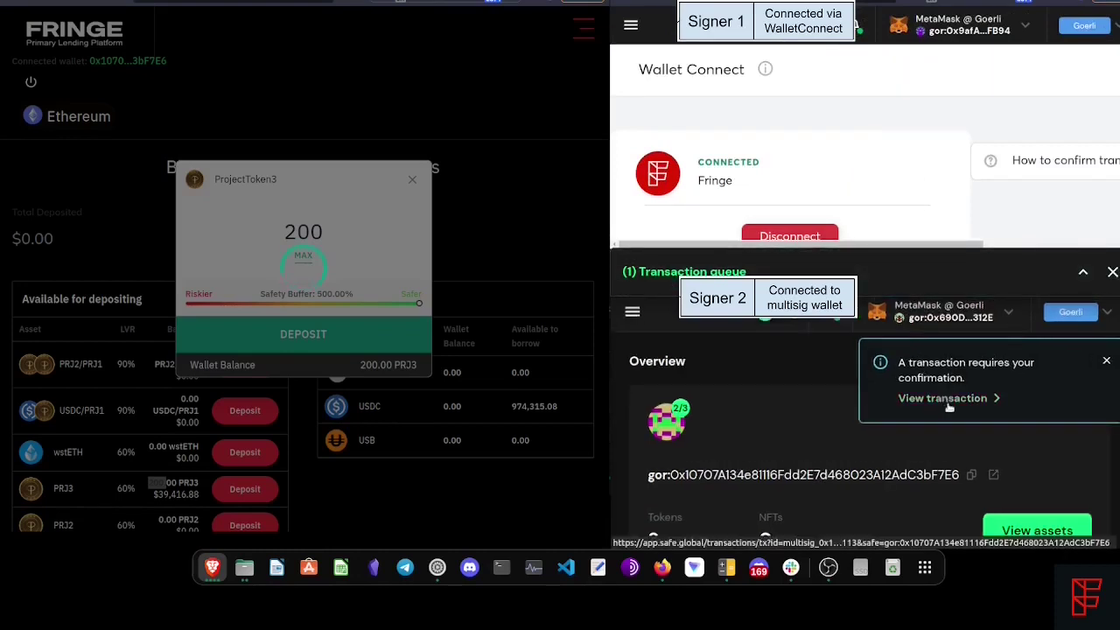
click(947, 399)
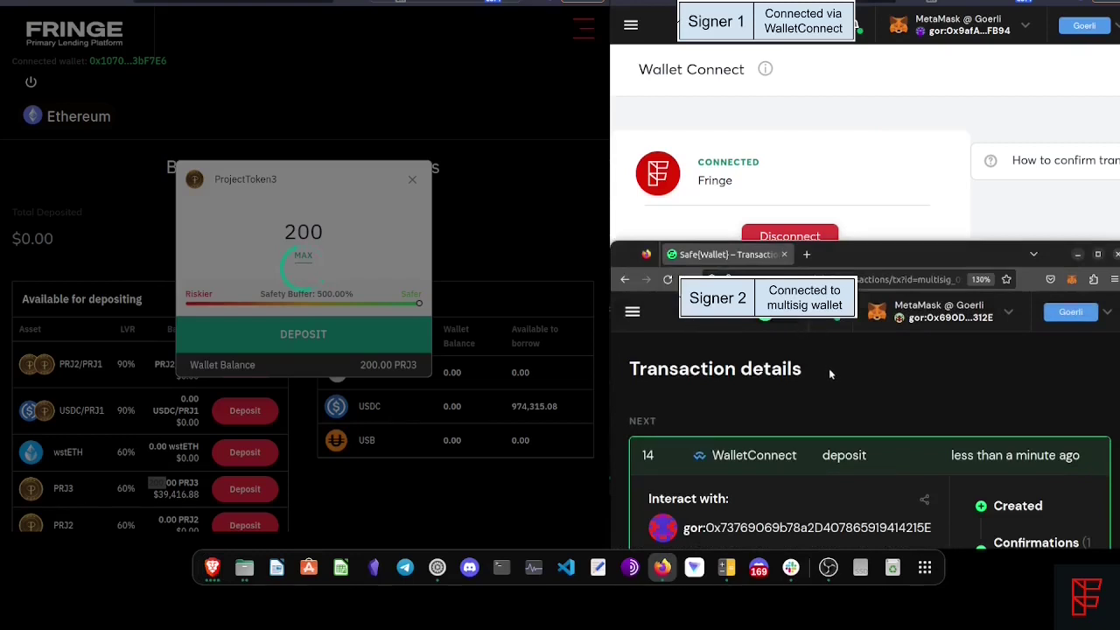
scroll(829, 368, down, 2)
scroll(886, 446, down, 1)
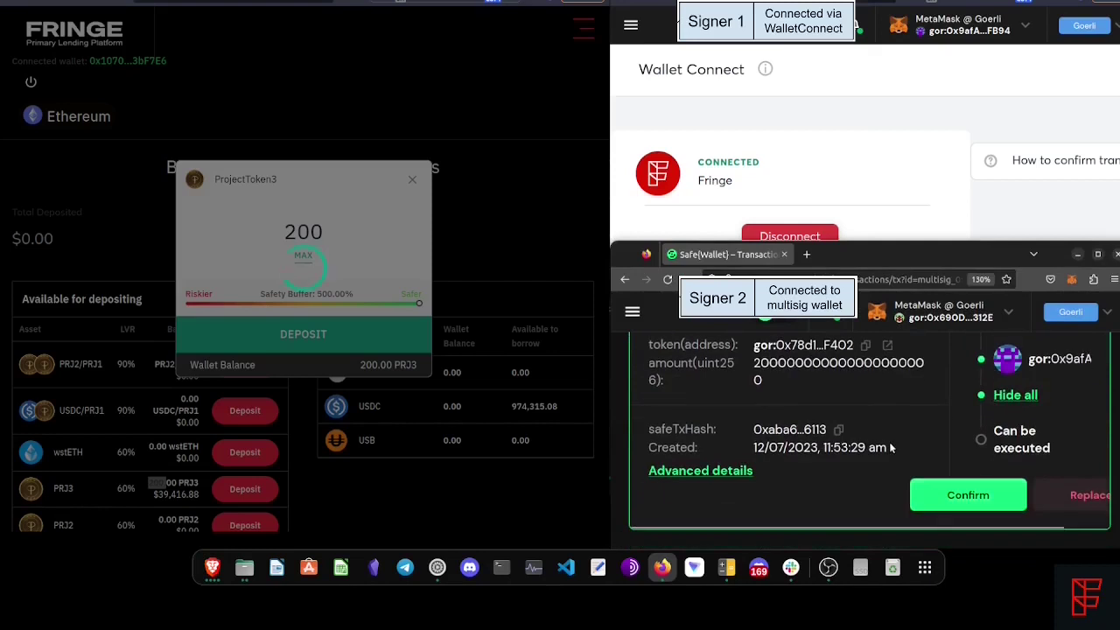
click(968, 497)
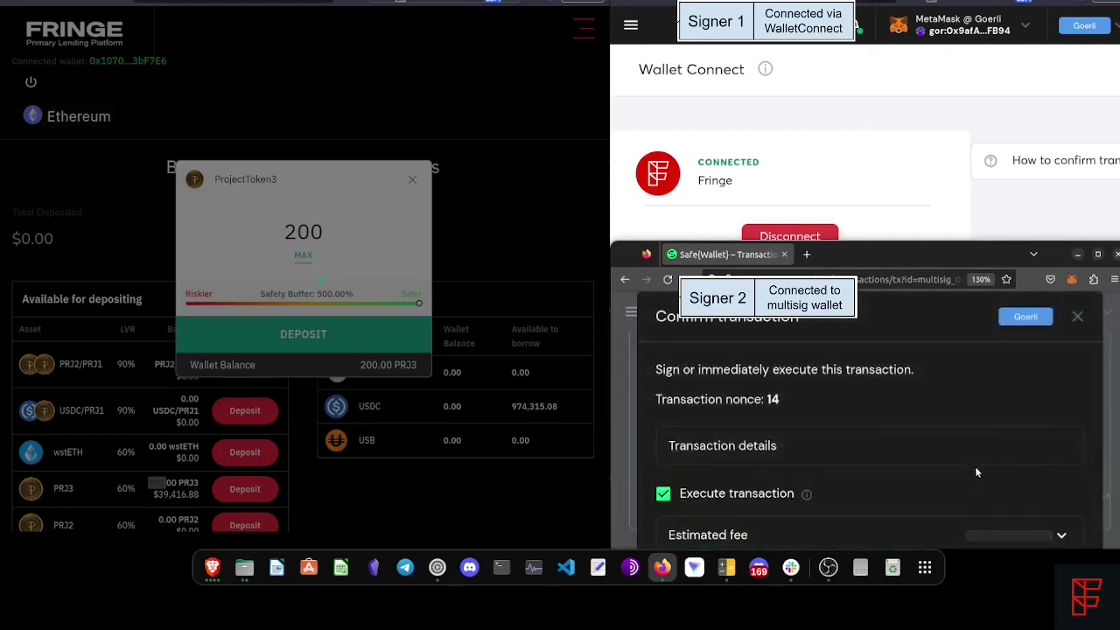
Choose Connected wallet as Signer 2's execution method, submit the deposit transaction and approve it in the wallet
scroll(978, 473, down, 1)
scroll(978, 473, down, 1)
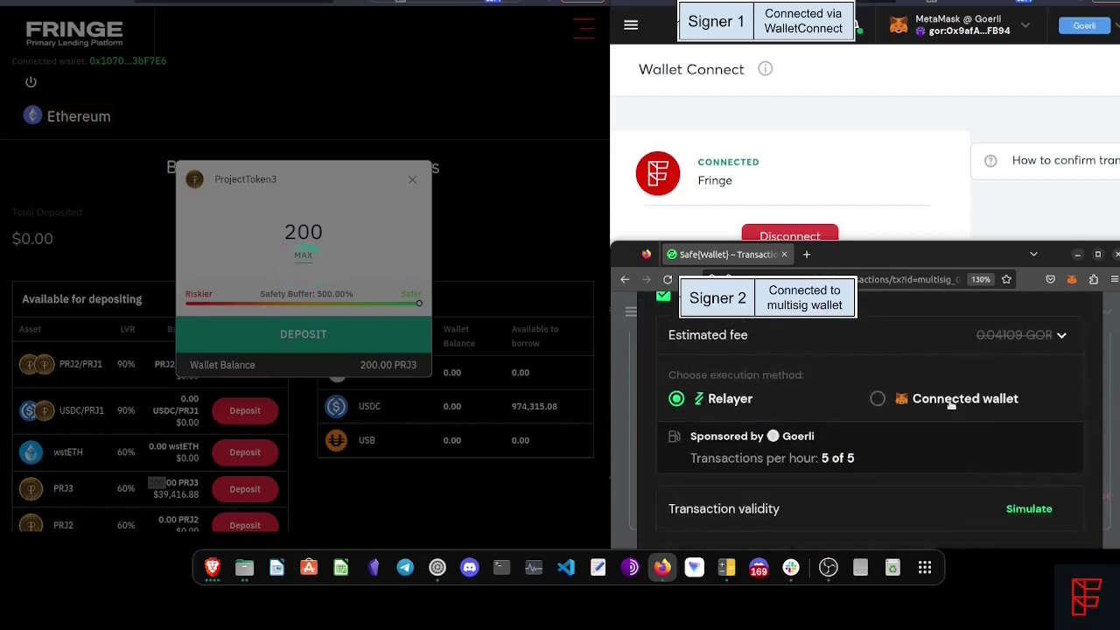
click(951, 398)
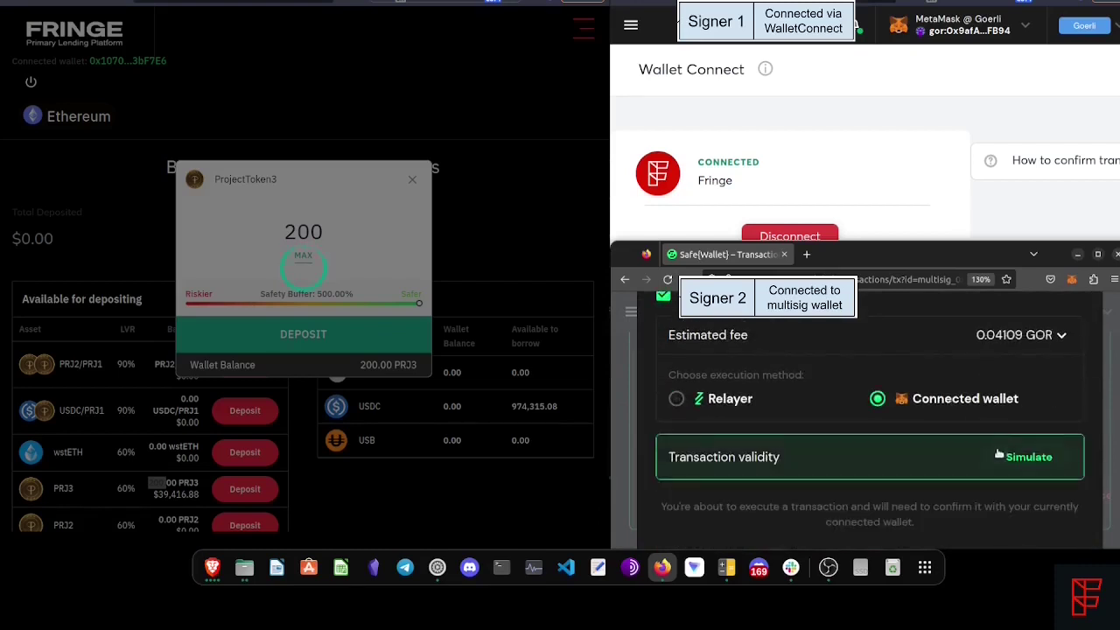
scroll(997, 449, down, 1)
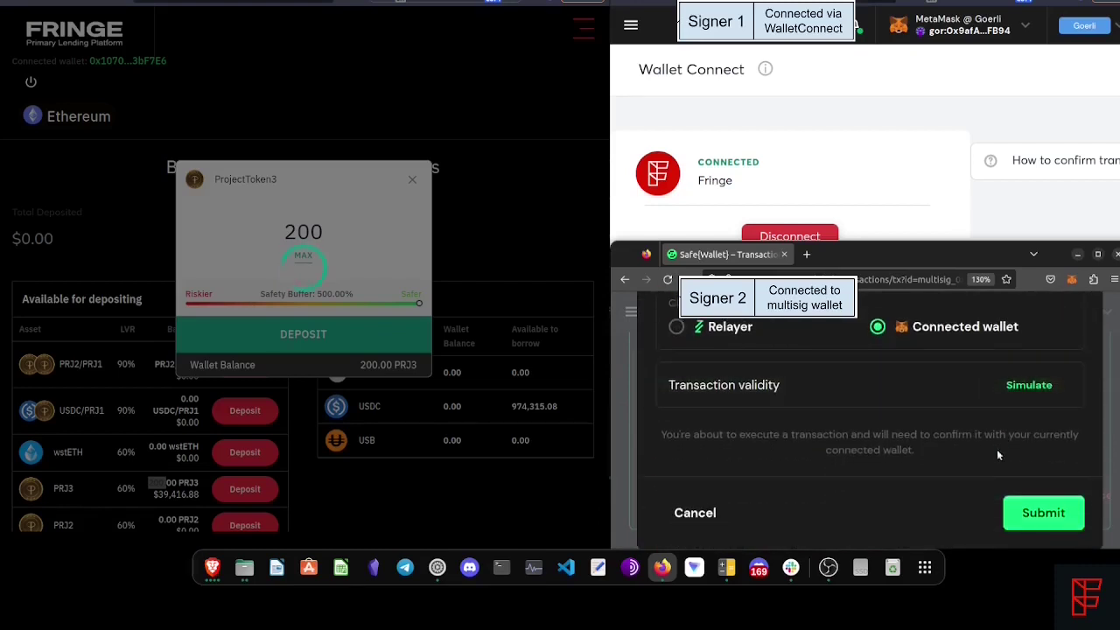
click(1031, 516)
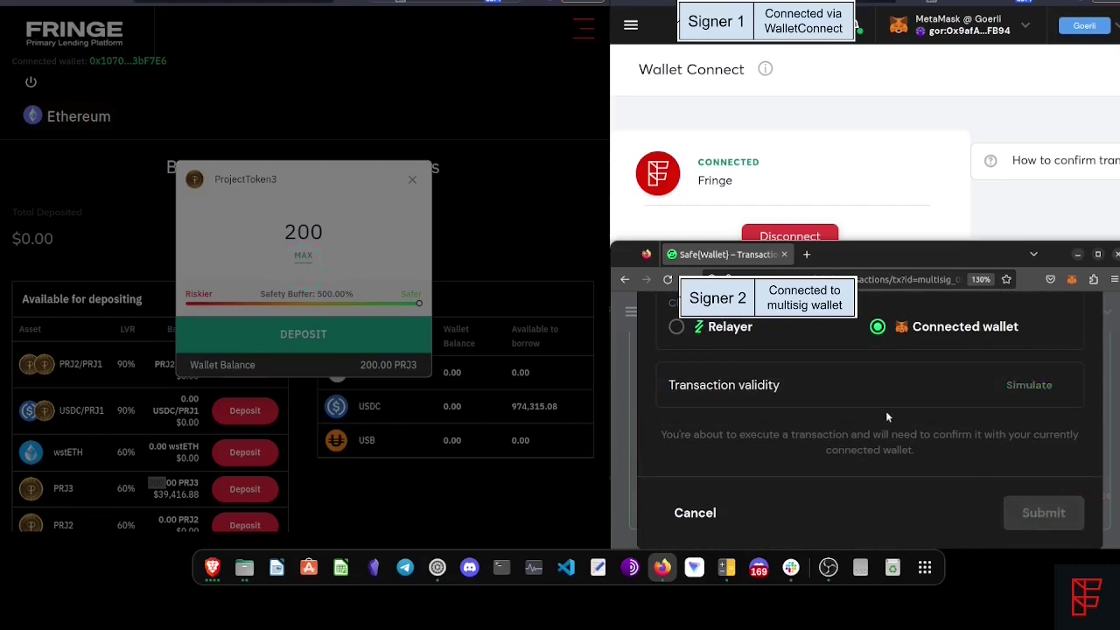
scroll(1054, 439, down, 2)
click(1065, 525)
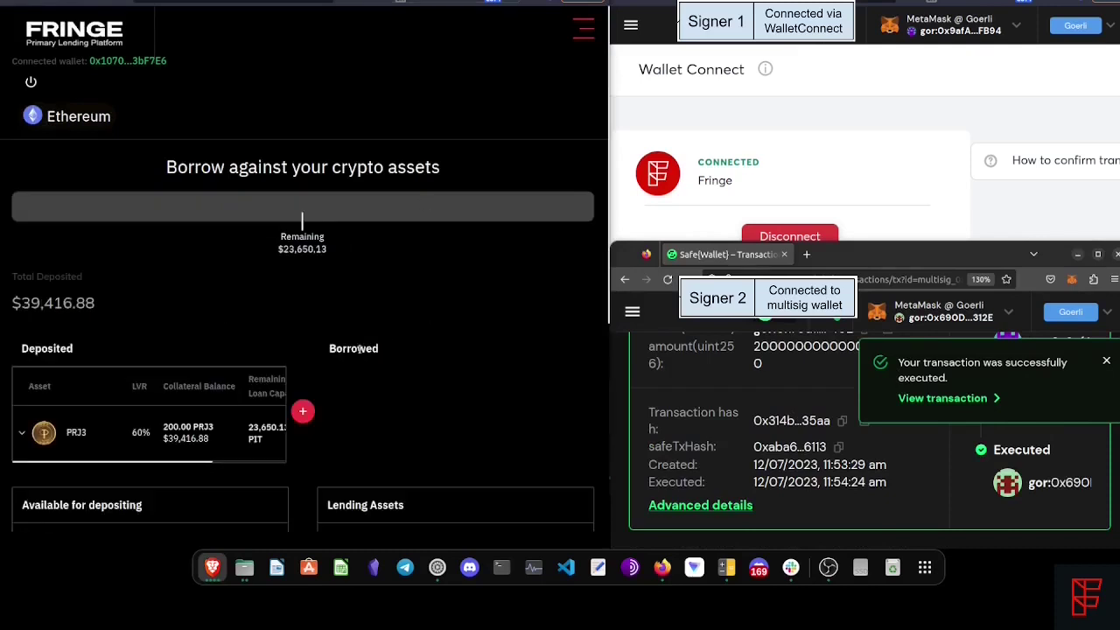
Examine the deposited PRJ3 collateral balance, its dollar value and the remaining borrowing capacity on Fringe
double_click(37, 348)
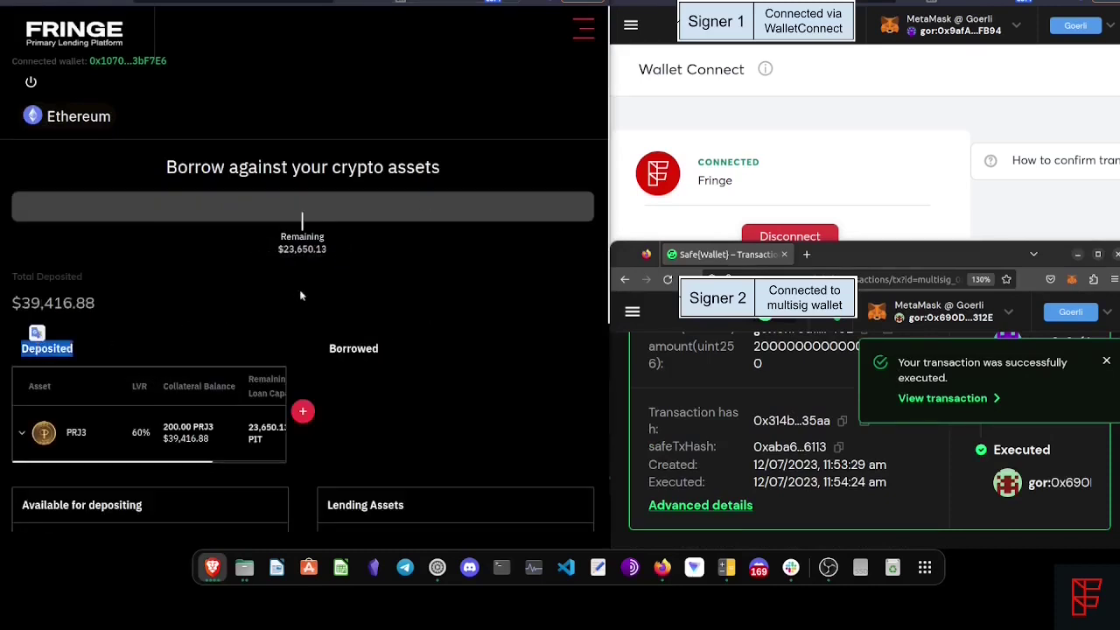
click(164, 425)
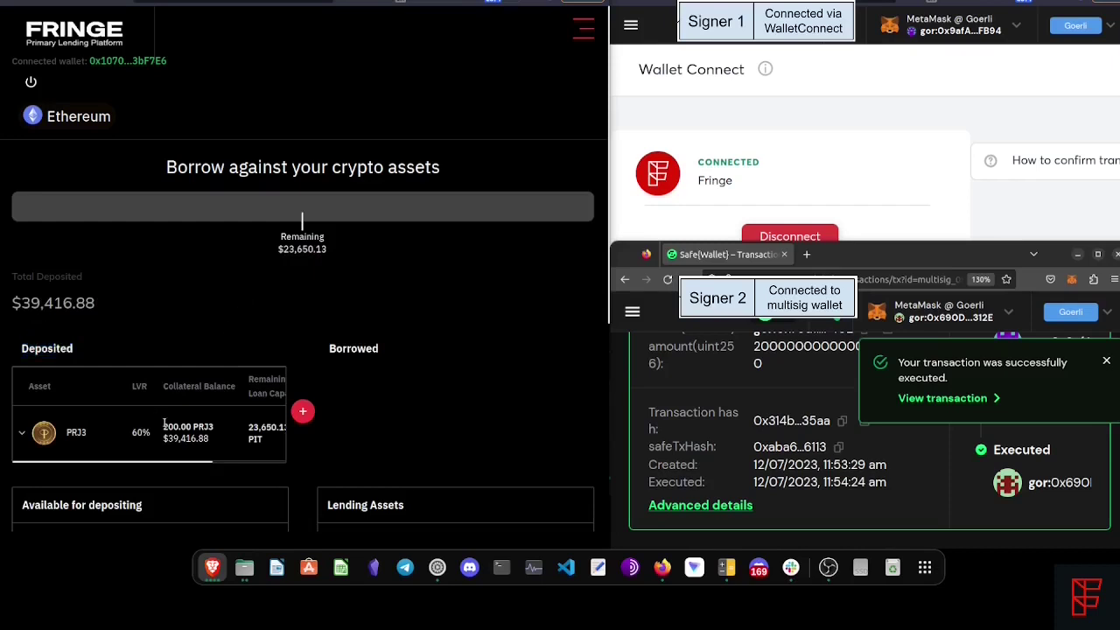
drag(165, 425, 181, 426)
double_click(77, 431)
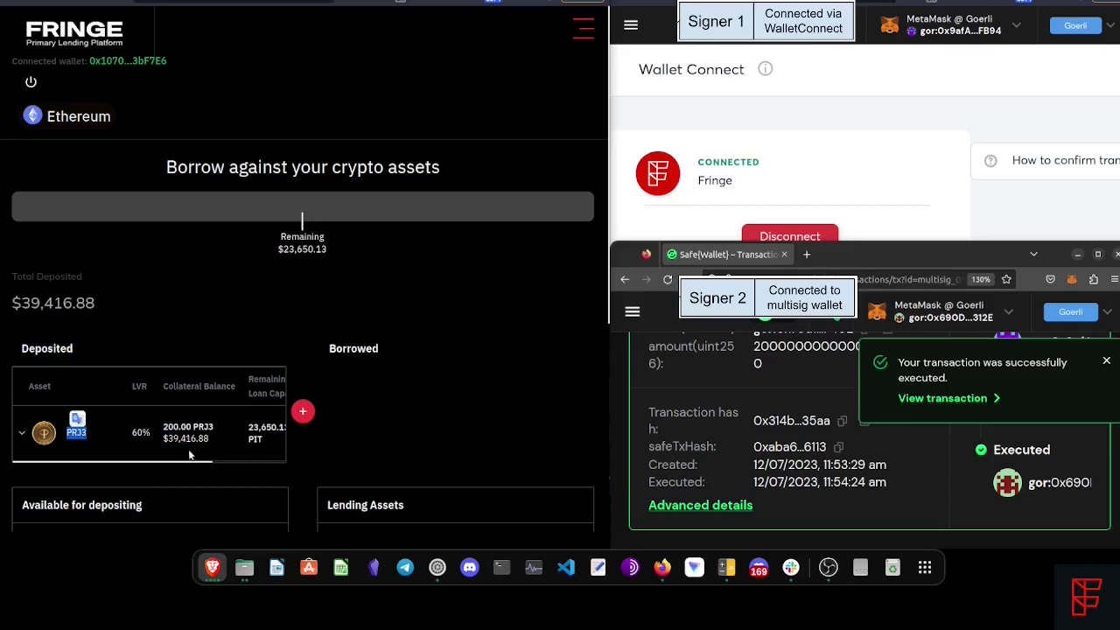
drag(164, 438, 211, 440)
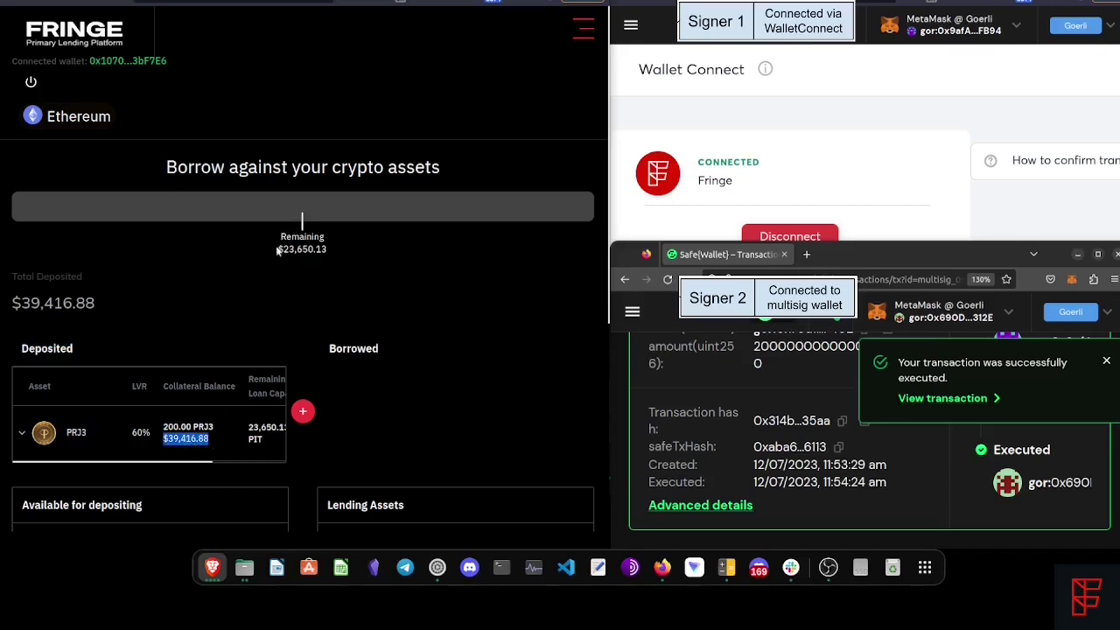
drag(280, 249, 329, 251)
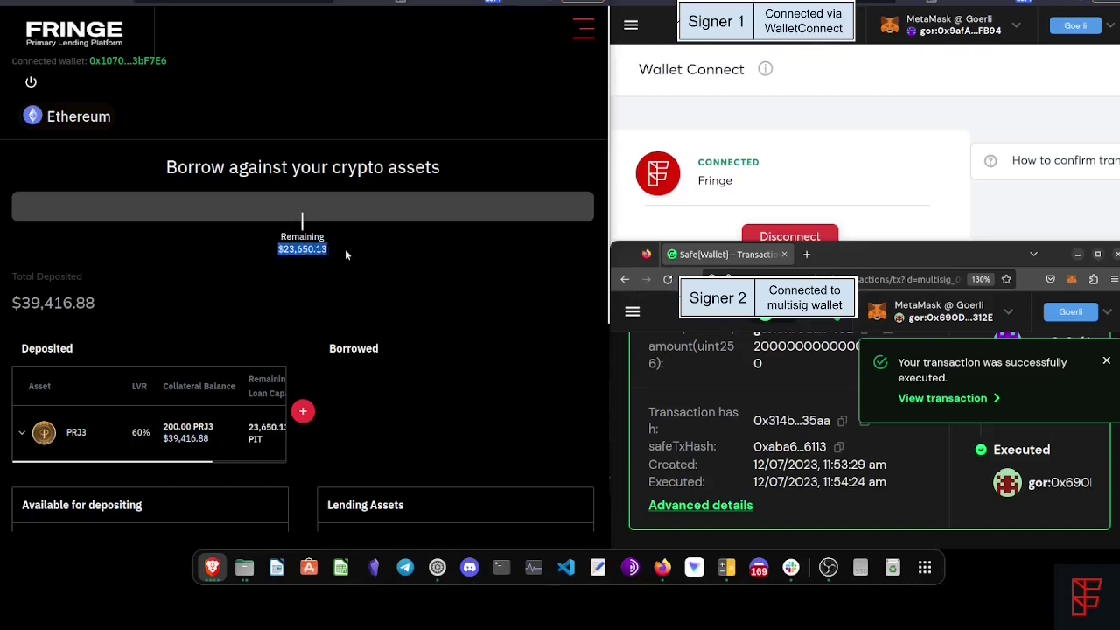
click(345, 254)
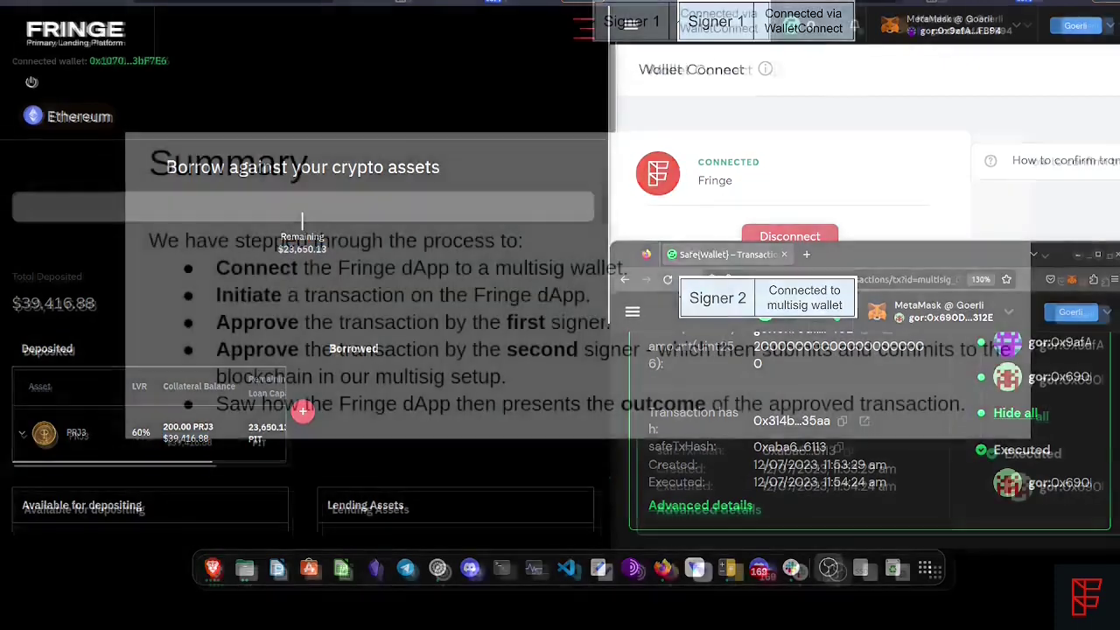